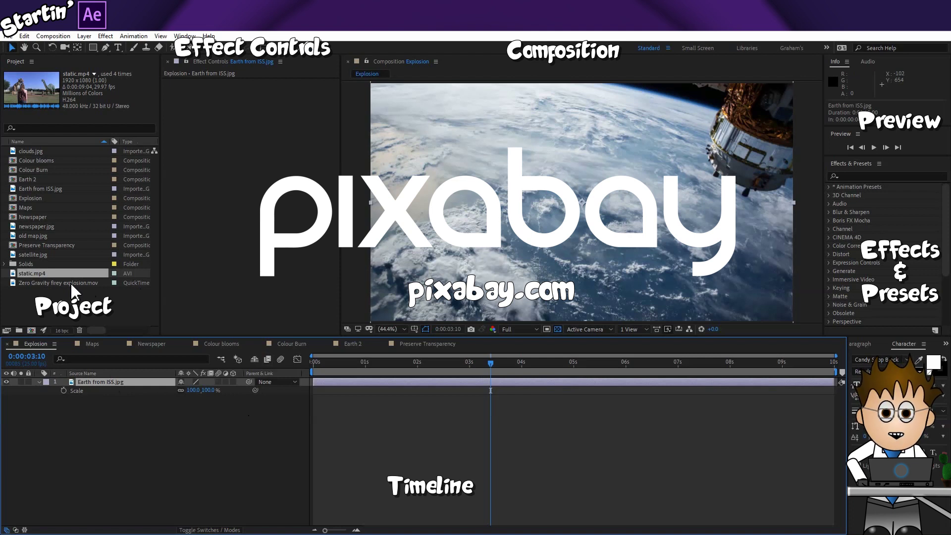
# Play Zero Gravity firey explosion.mov through in its own Footage viewer
pyautogui.doubleClick(71, 283)
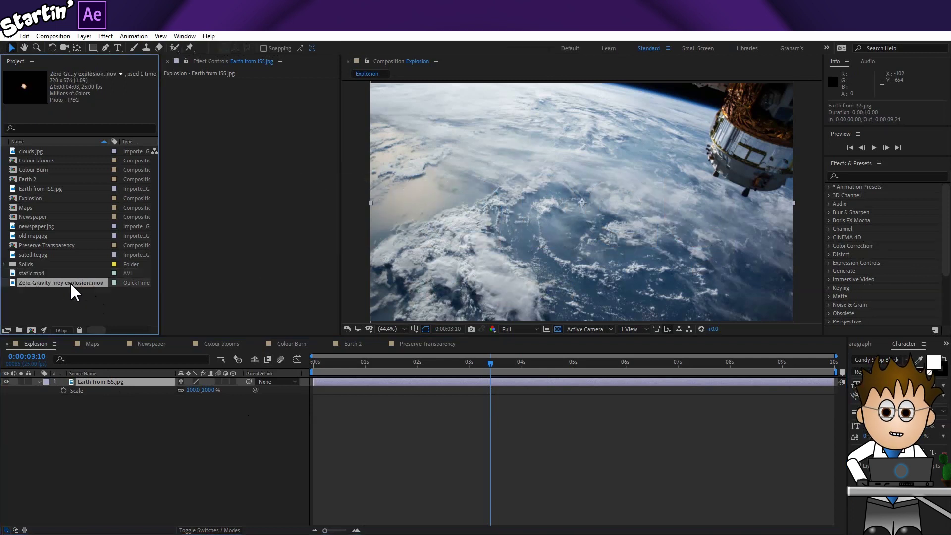
pyautogui.press('space')
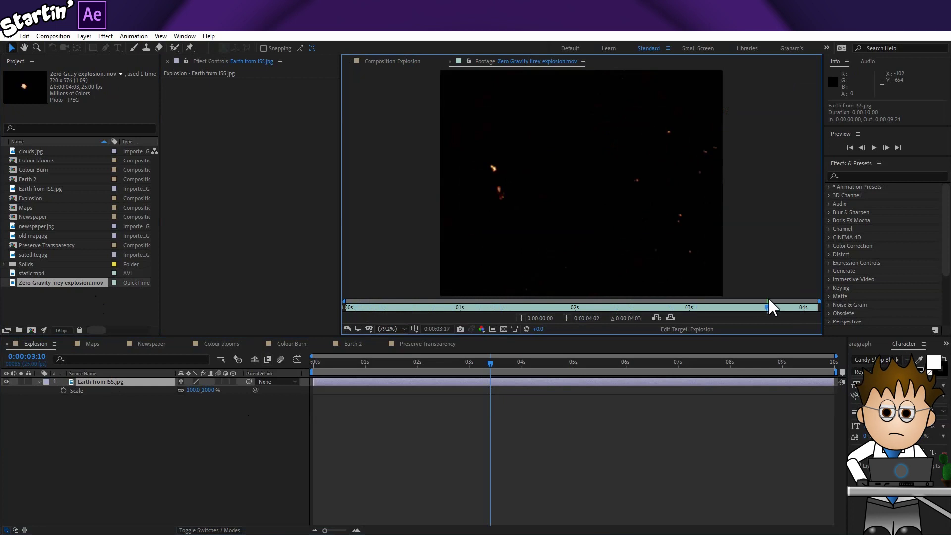
pyautogui.click(510, 303)
pyautogui.hotkey('alt', 'Tab')
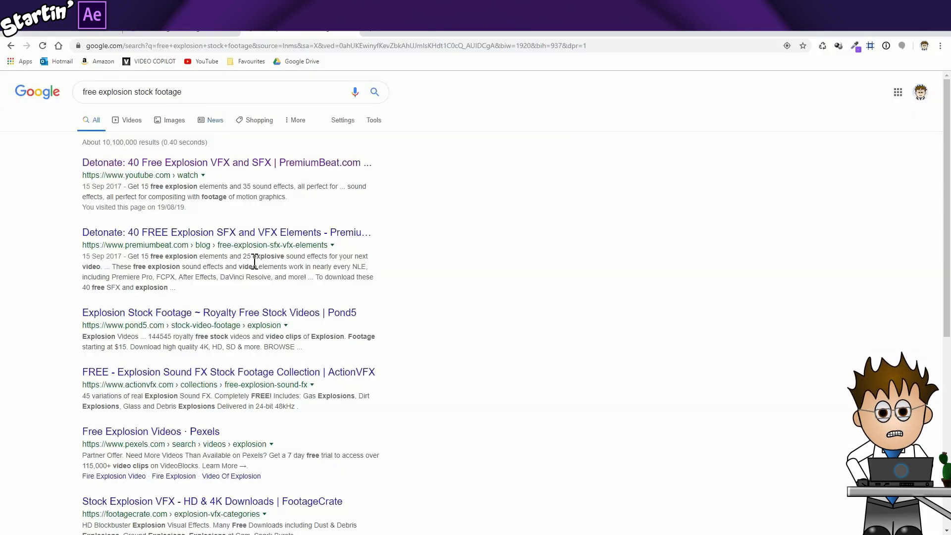
# Switch the 'free explosion stock footage' Google search from Videos to Images results
pyautogui.scroll(-1, 247, 287)
pyautogui.scroll(-3, 240, 352)
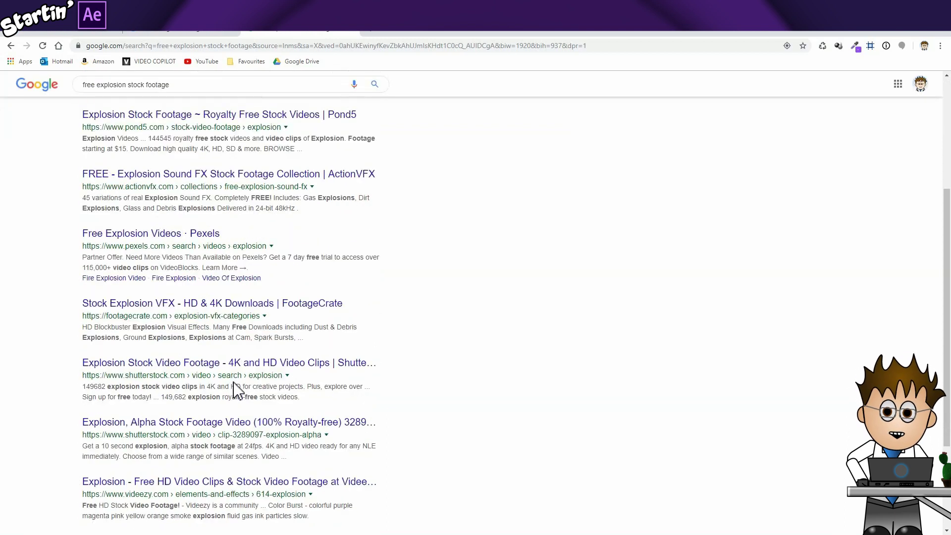
pyautogui.scroll(4, 238, 388)
pyautogui.click(127, 123)
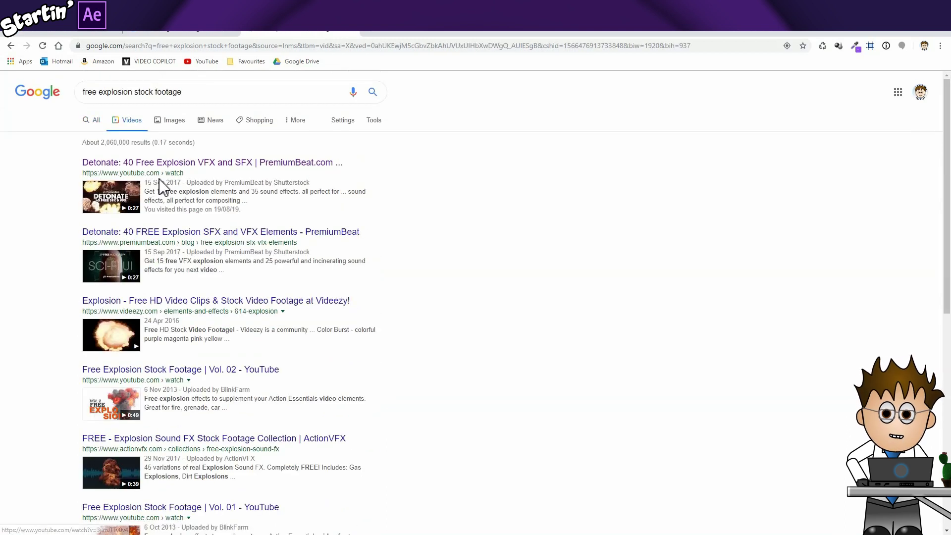
pyautogui.click(181, 122)
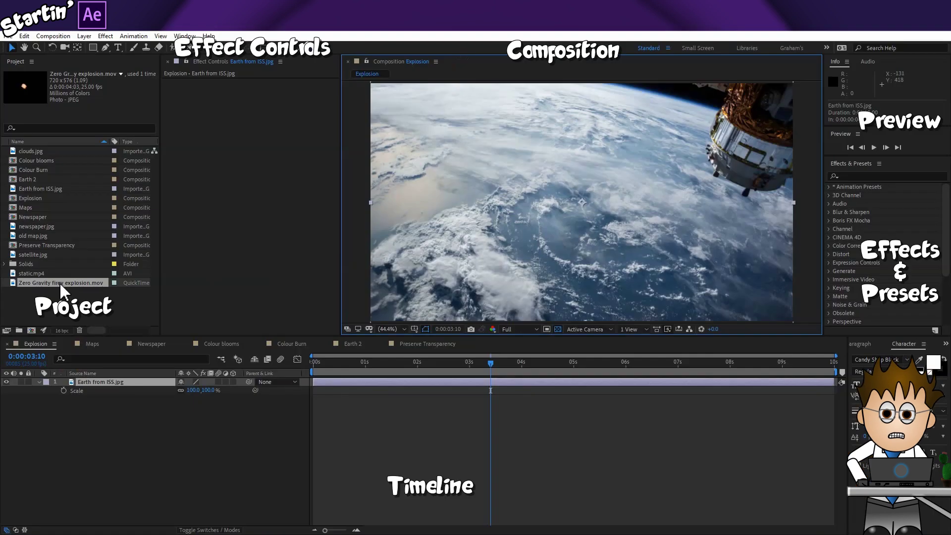
# Add the explosion clip above Earth from ISS.jpg, starting near 2.5 seconds, and show layer Modes
pyautogui.moveTo(61, 289); pyautogui.dragTo(99, 391)
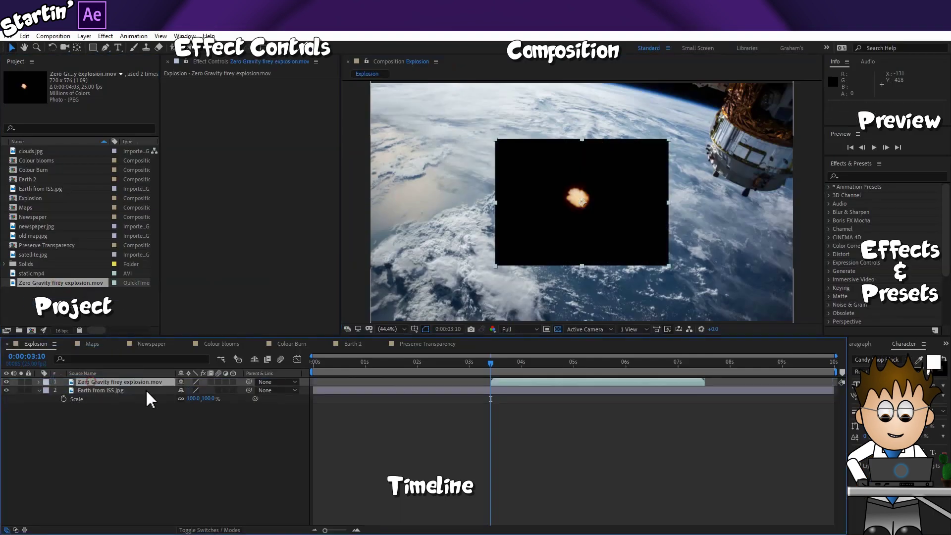
pyautogui.moveTo(510, 382); pyautogui.dragTo(456, 372)
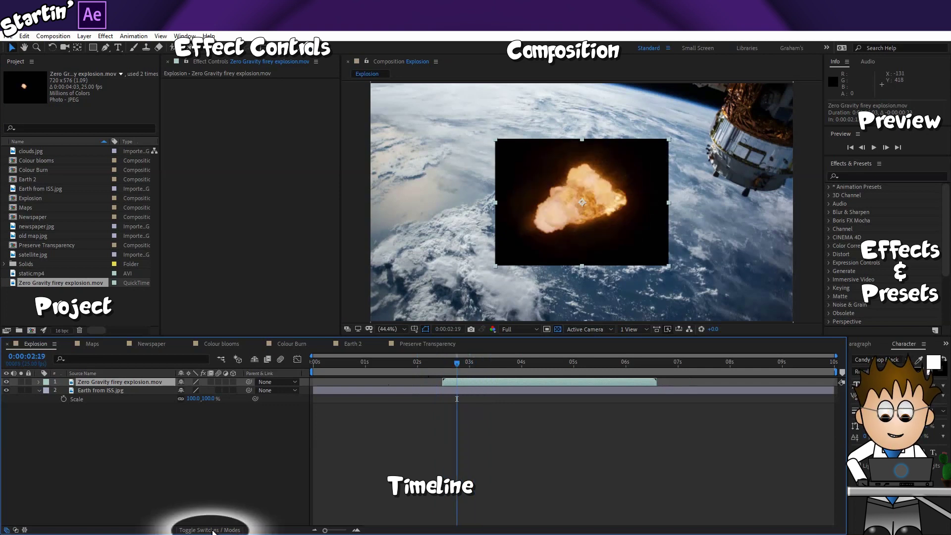
pyautogui.click(213, 530)
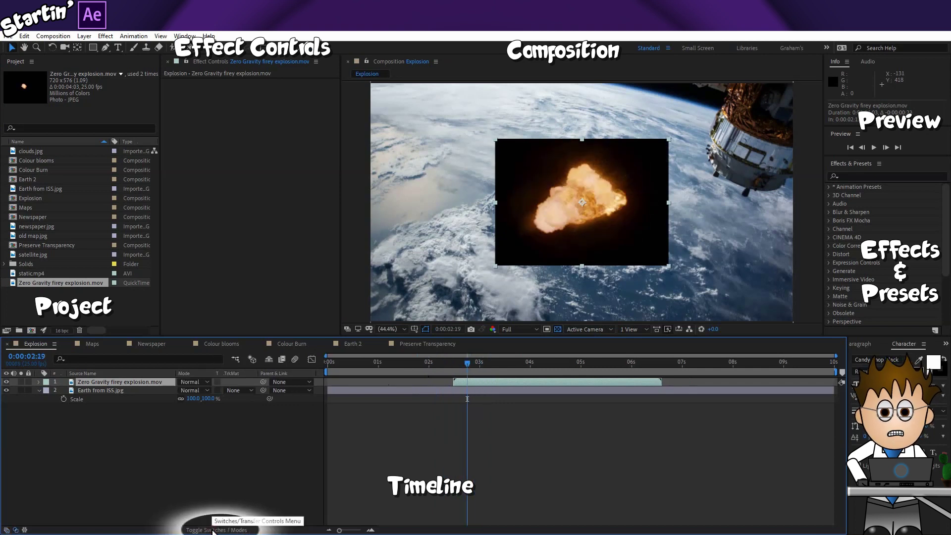
# Try Add blending on the explosion layer and shift it over the Earth
pyautogui.click(206, 383)
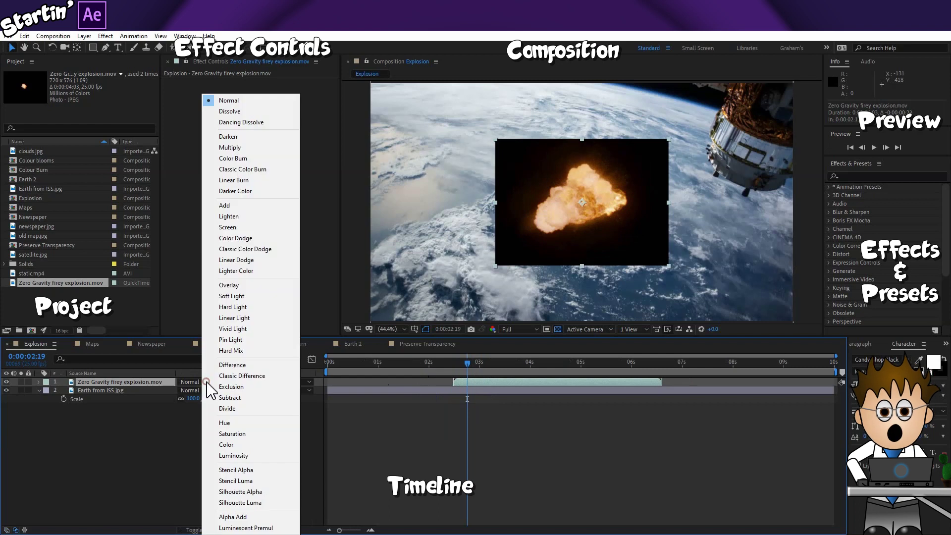
pyautogui.click(282, 214)
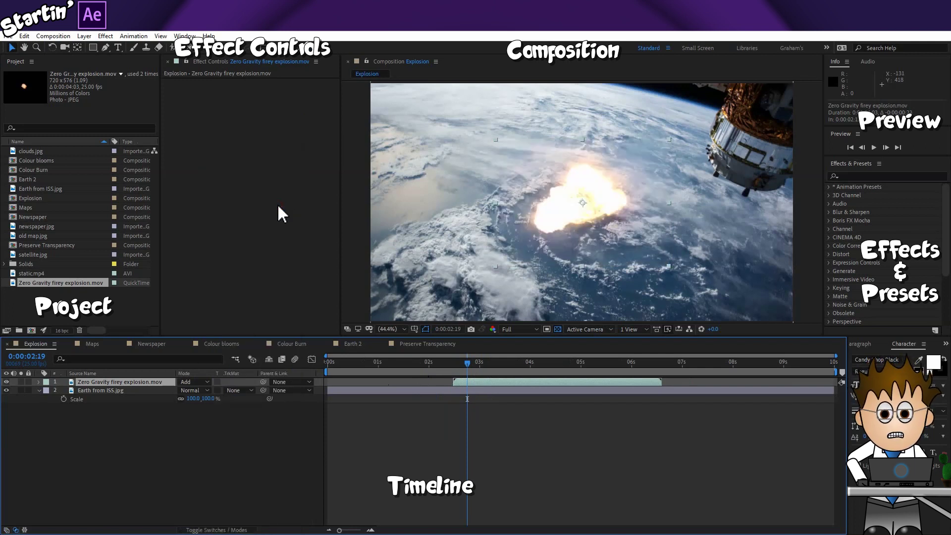
pyautogui.moveTo(581, 221); pyautogui.dragTo(622, 229)
# Switch the explosion to Screen blending and place it up and left of centre
pyautogui.click(197, 382)
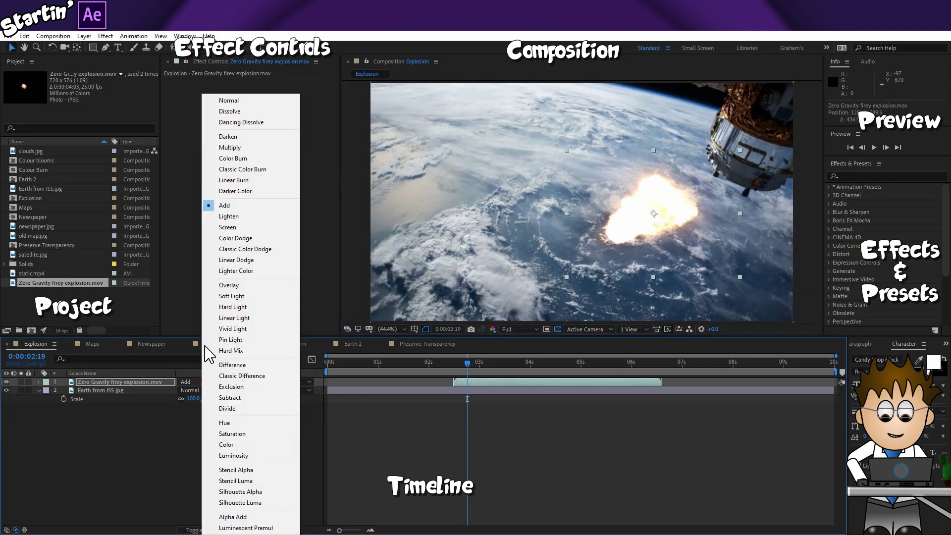
pyautogui.click(233, 227)
pyautogui.moveTo(646, 226); pyautogui.dragTo(528, 235)
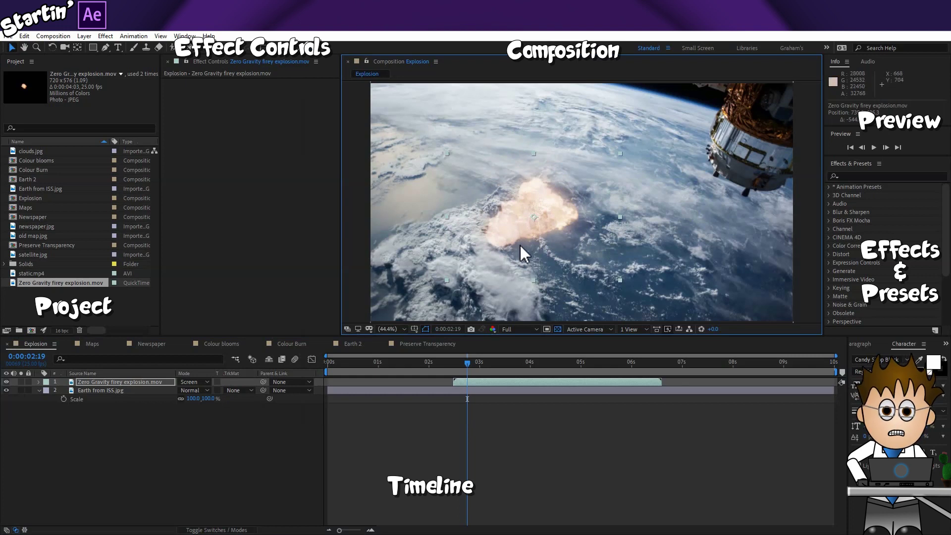
pyautogui.moveTo(516, 227)
pyautogui.mouseDown()
pyautogui.moveTo(426, 210)
pyautogui.moveTo(474, 211)
pyautogui.moveTo(516, 235)
pyautogui.mouseUp()
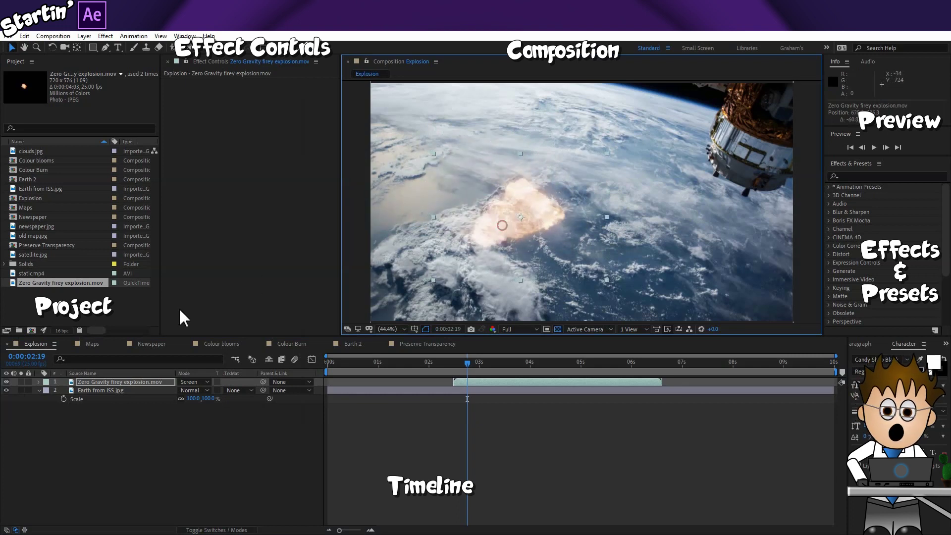
# In the Maps composition, set old map.jpg to Multiply blending
pyautogui.click(94, 344)
pyautogui.click(203, 382)
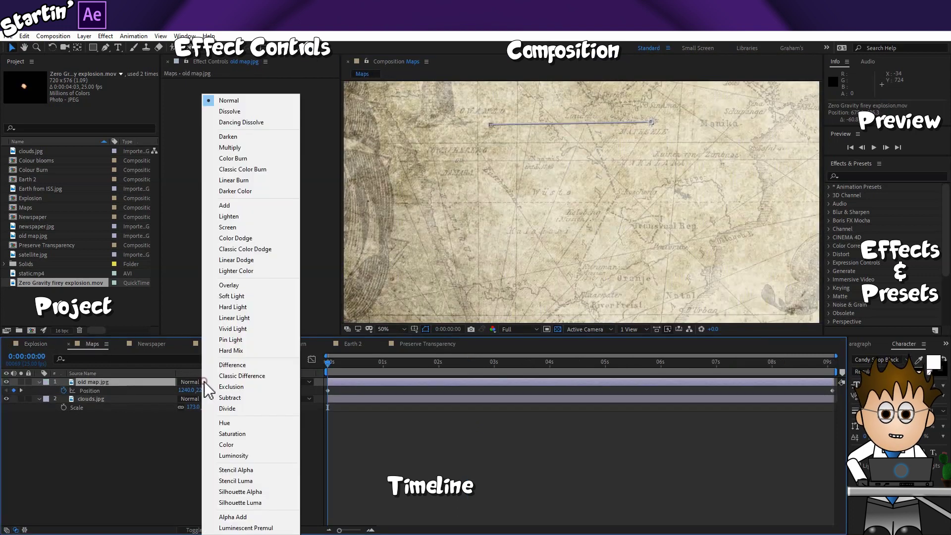
pyautogui.click(267, 154)
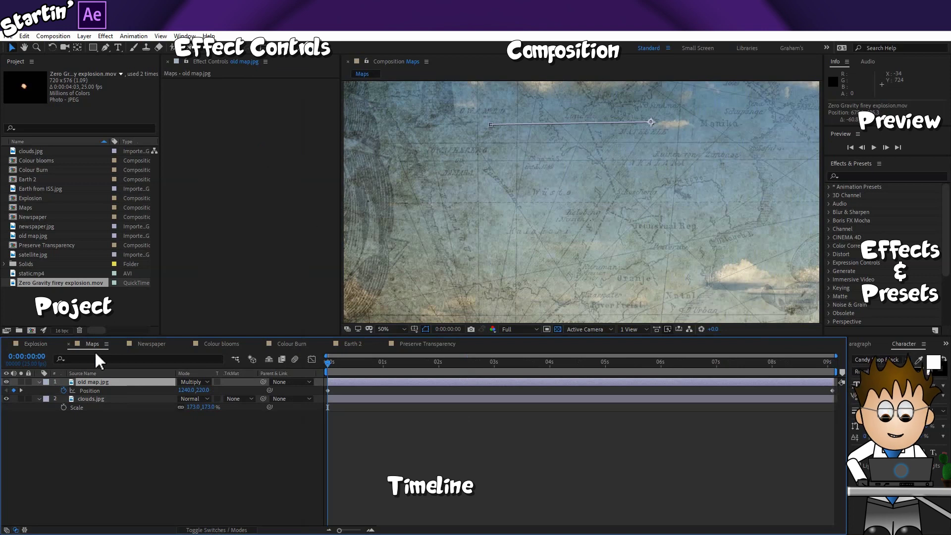
# Compare the map on and off over the clouds, then preview the Maps composition
pyautogui.click(7, 381)
pyautogui.click(6, 382)
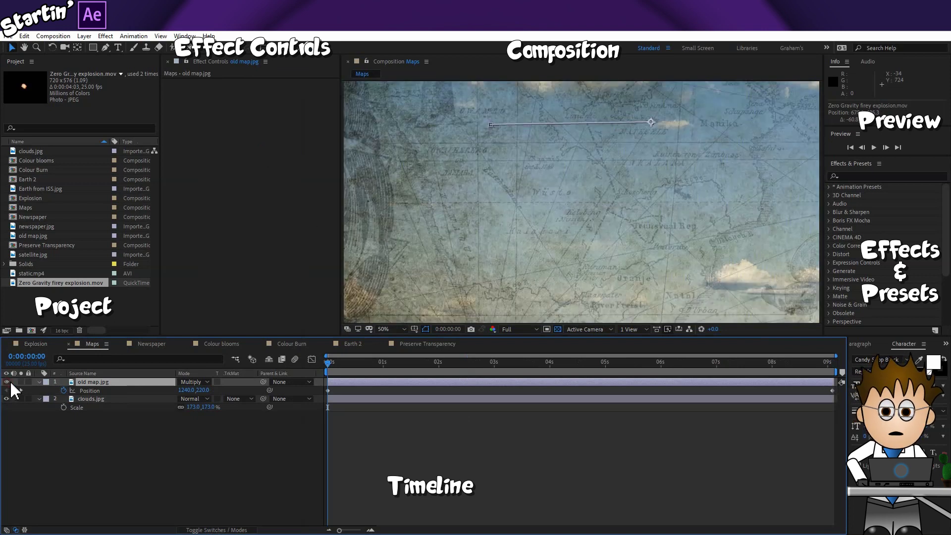
pyautogui.press('space')
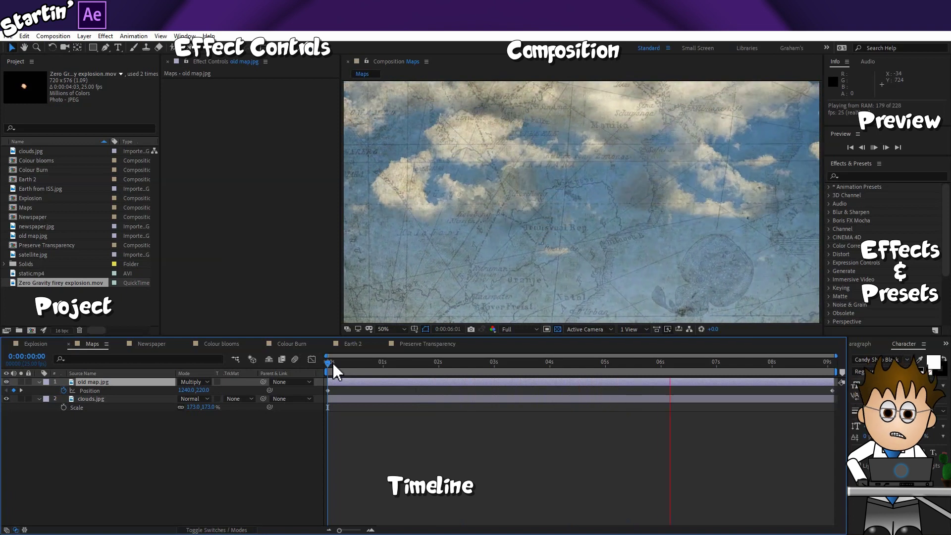
pyautogui.click(376, 362)
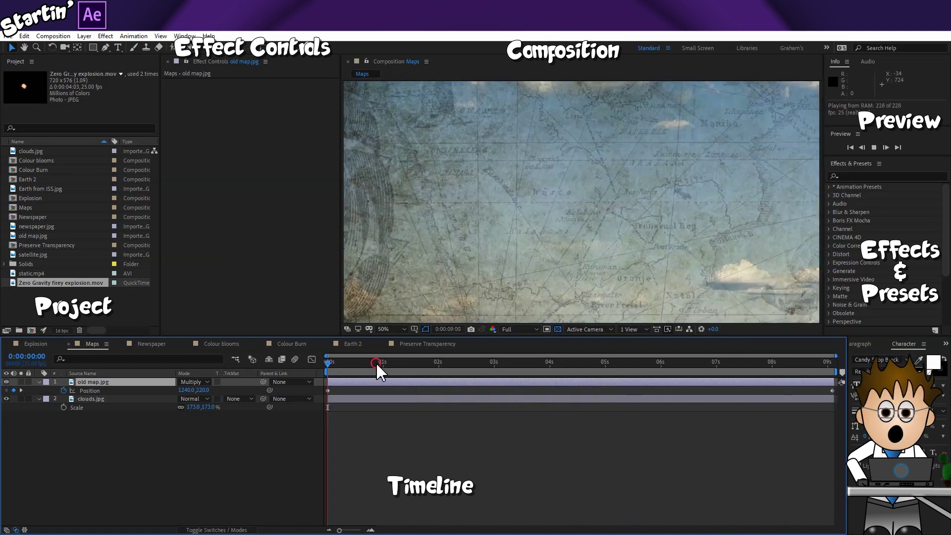
# In Newspaper, set newspaper.jpg to Multiply and compare it against the dinosaur video
pyautogui.click(154, 345)
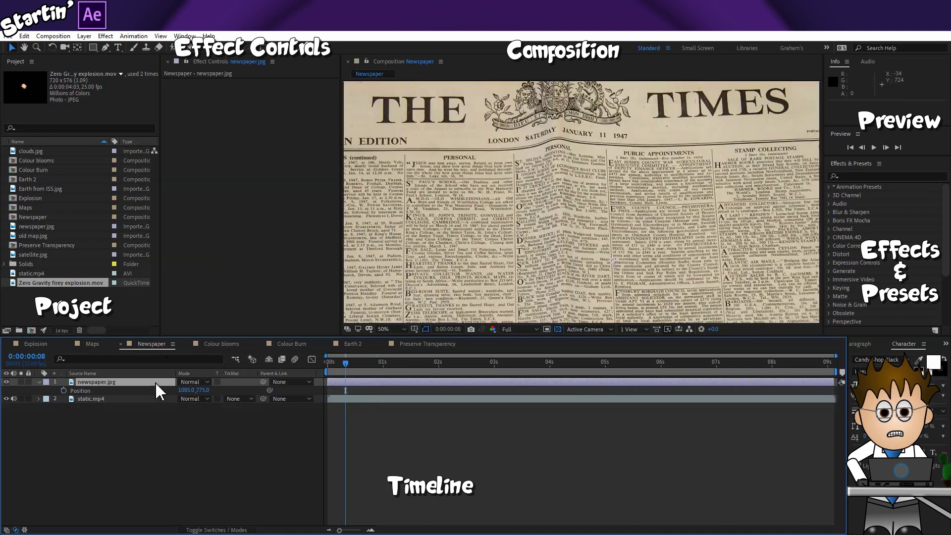
pyautogui.click(190, 386)
pyautogui.click(254, 150)
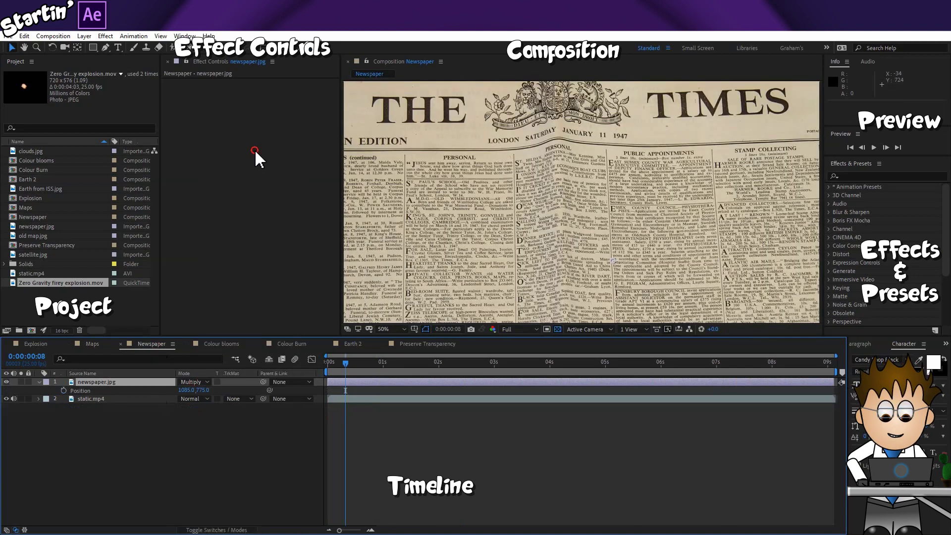
pyautogui.click(342, 362)
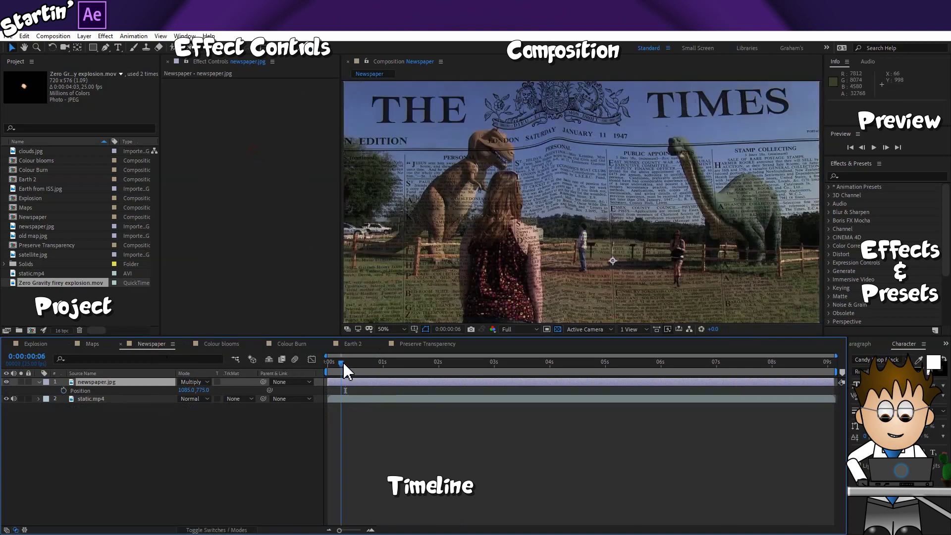
pyautogui.click(7, 383)
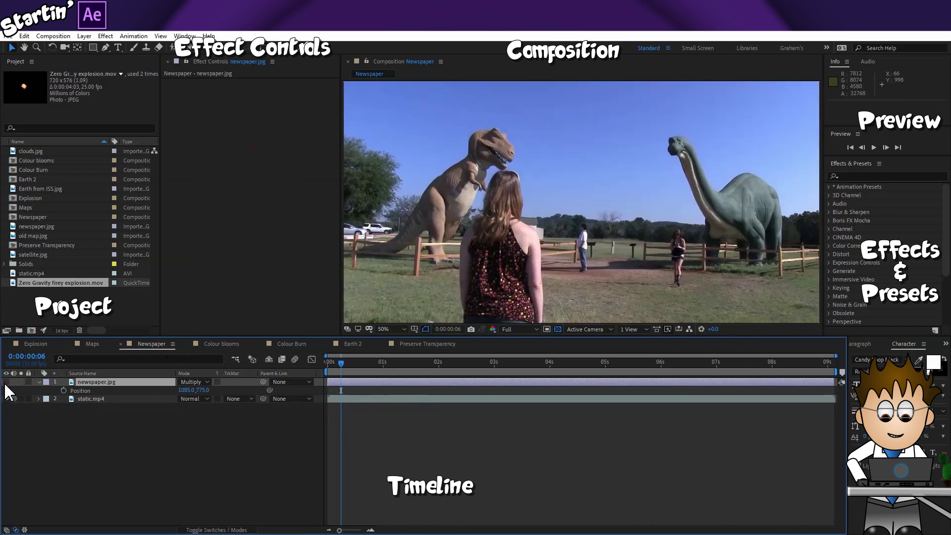
pyautogui.click(7, 383)
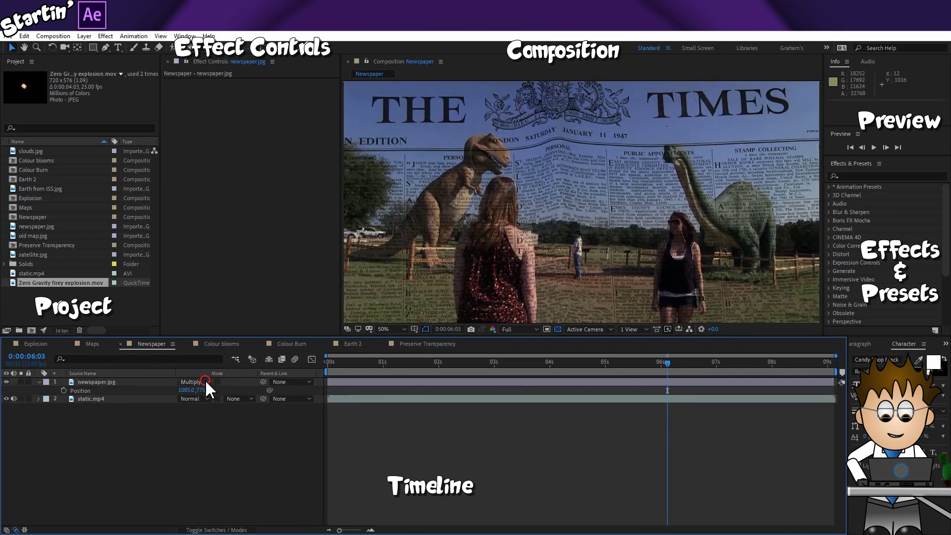
# Try Overlay and Soft Light on the newspaper layer, settling on Hard Light
pyautogui.click(205, 382)
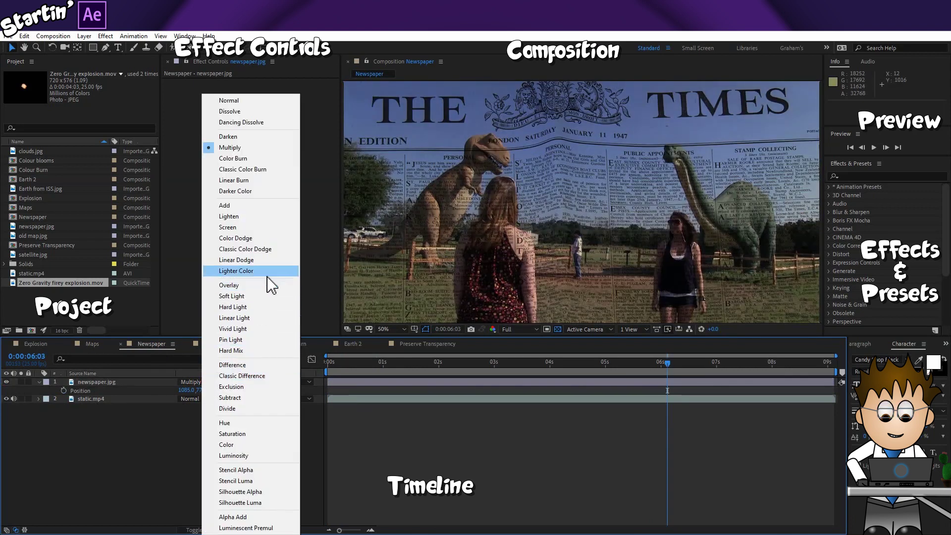
pyautogui.click(229, 286)
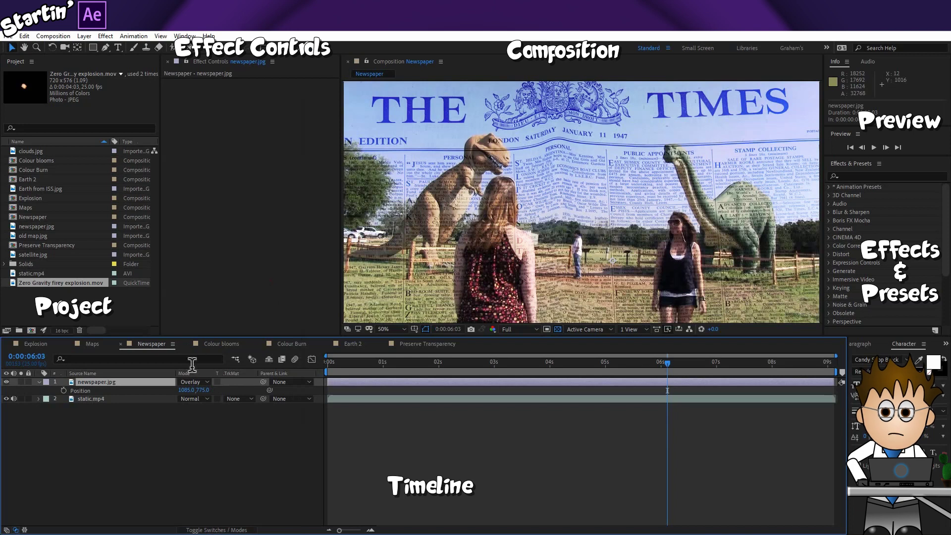
pyautogui.click(200, 382)
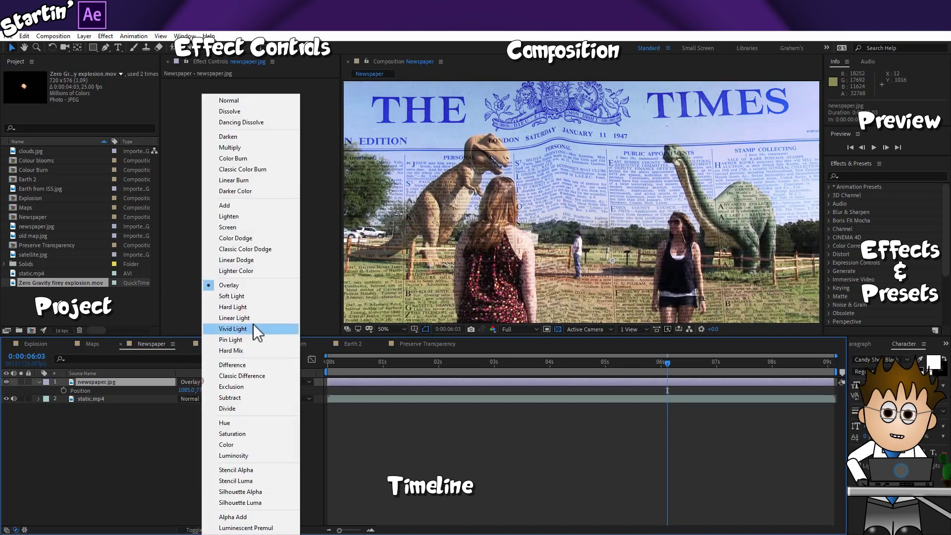
pyautogui.click(263, 297)
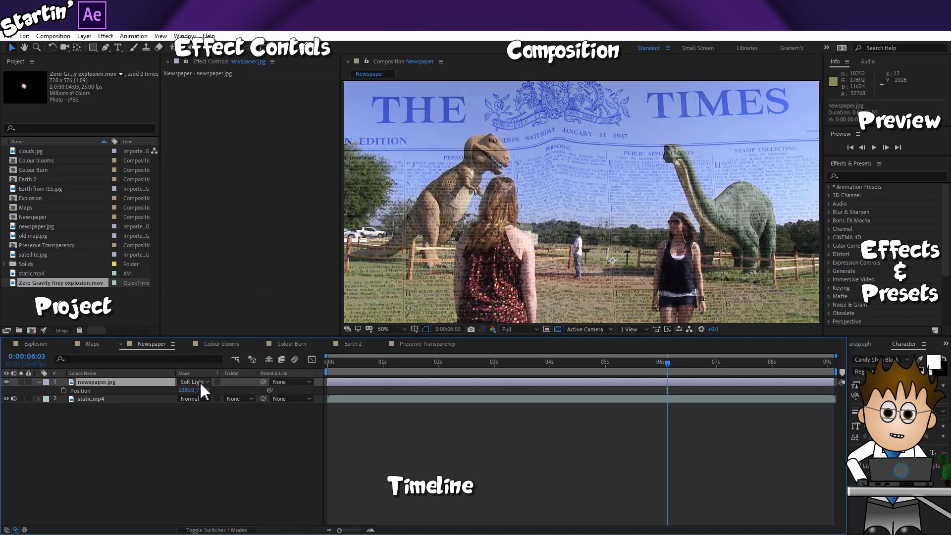
pyautogui.click(200, 381)
pyautogui.click(262, 311)
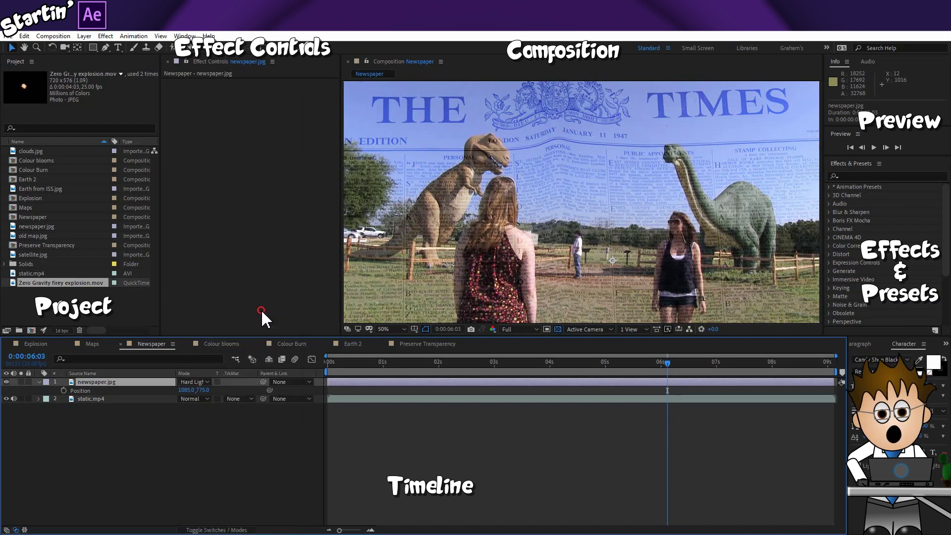
pyautogui.click(221, 344)
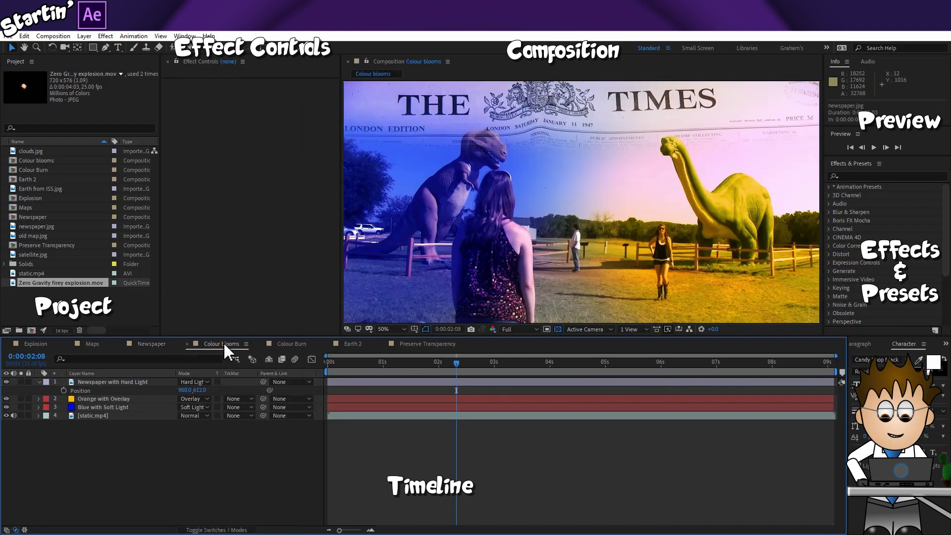
# In Colour Burn, confirm Black Solid 1 uses Classic Color Burn blending
pyautogui.click(291, 344)
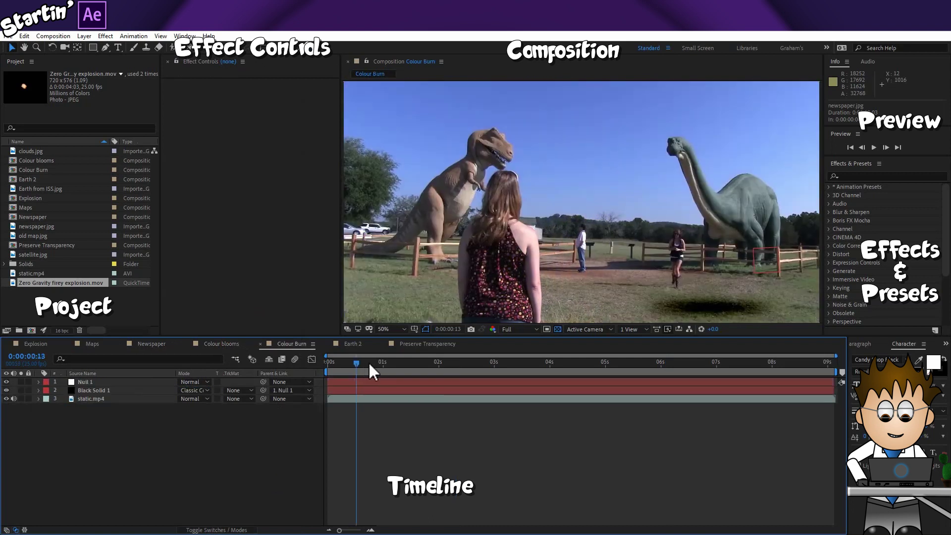
pyautogui.click(132, 390)
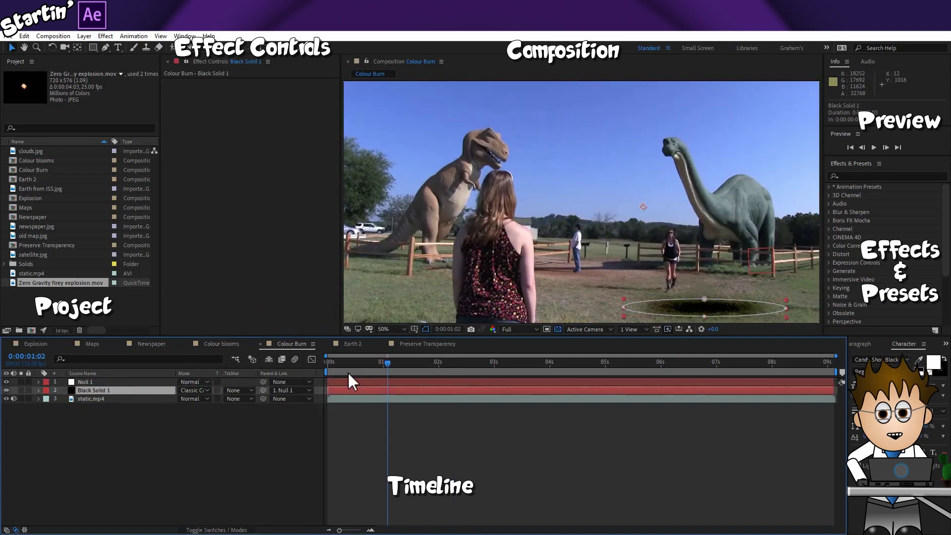
pyautogui.click(194, 390)
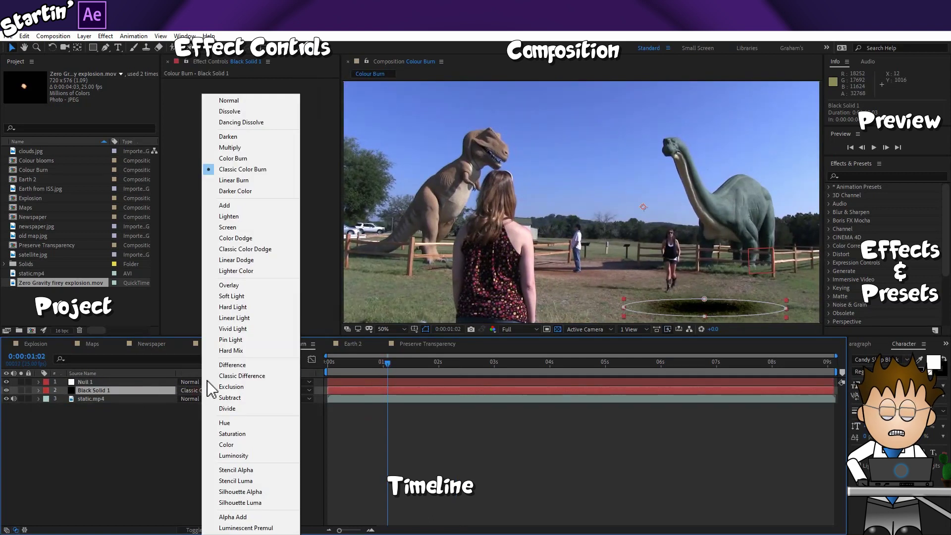
pyautogui.click(296, 169)
pyautogui.click(387, 384)
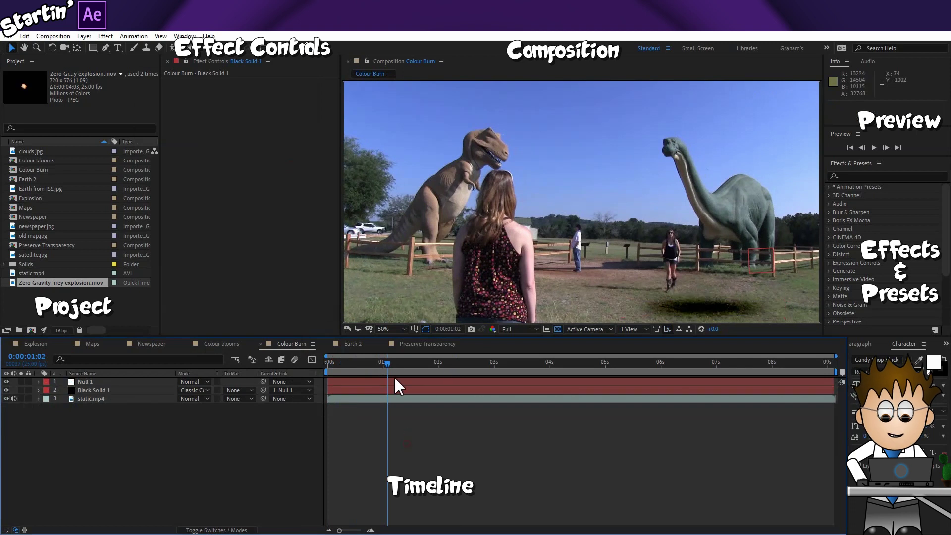
# Scrub the timeline to about 0:00:07:13 to watch the scorch mark spread
pyautogui.moveTo(395, 375); pyautogui.dragTo(650, 395)
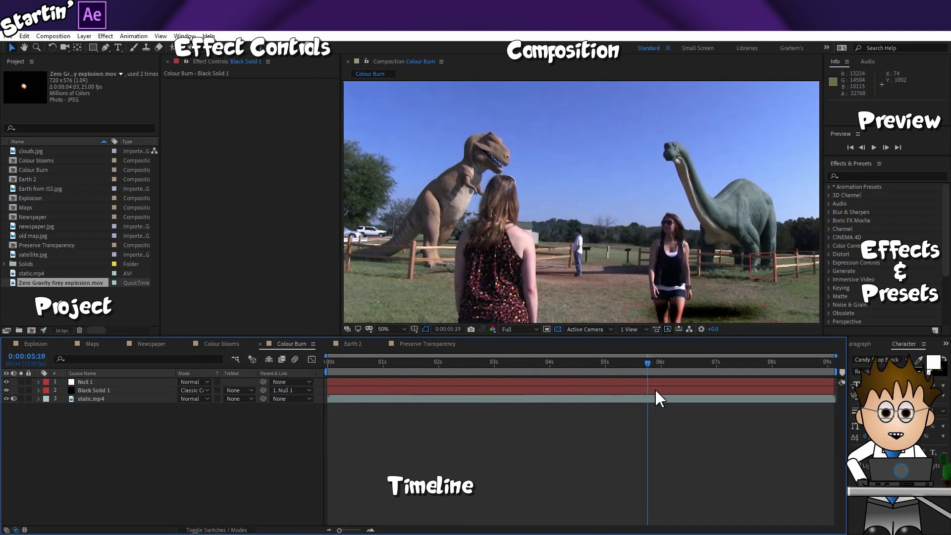
pyautogui.click(646, 363)
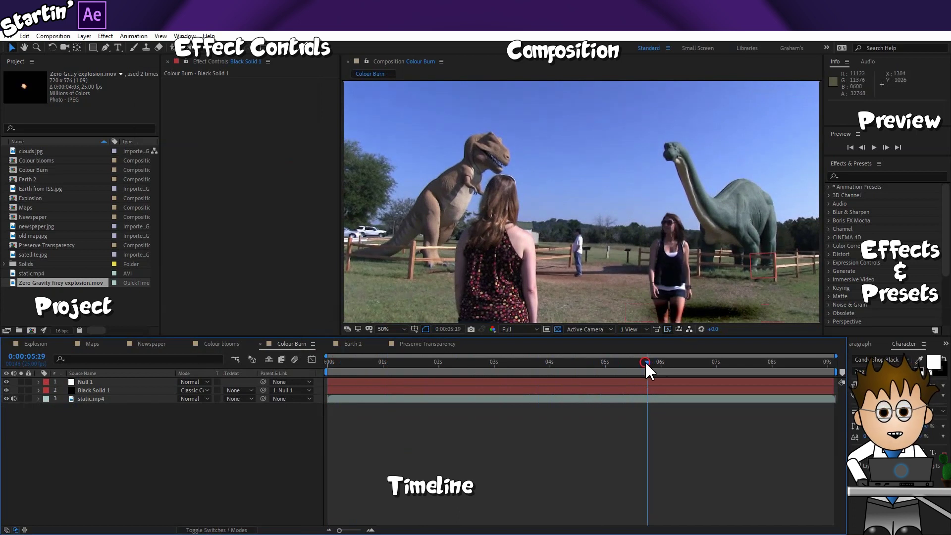
pyautogui.moveTo(644, 361); pyautogui.dragTo(761, 364)
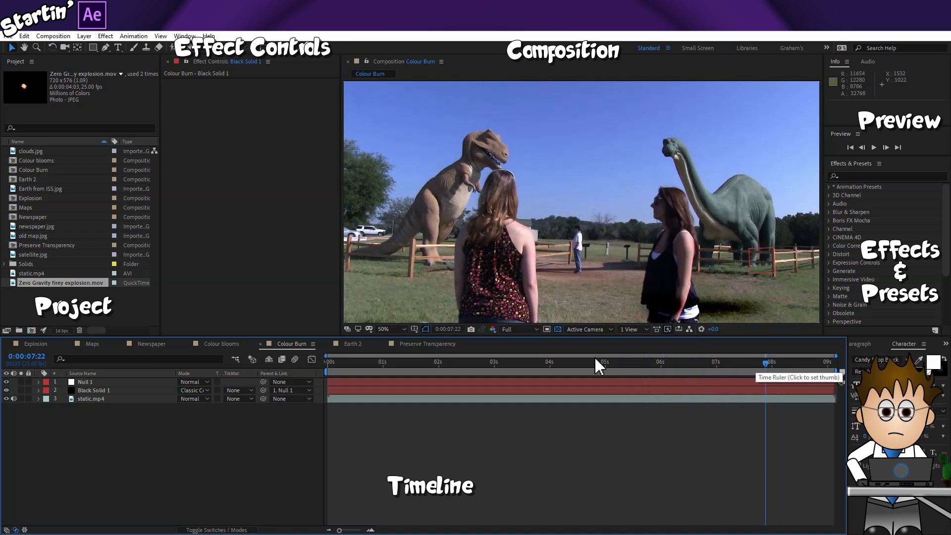
# In Earth 2, play the animation, reveal satellite.jpg, and park at 0:00:02:14
pyautogui.click(352, 344)
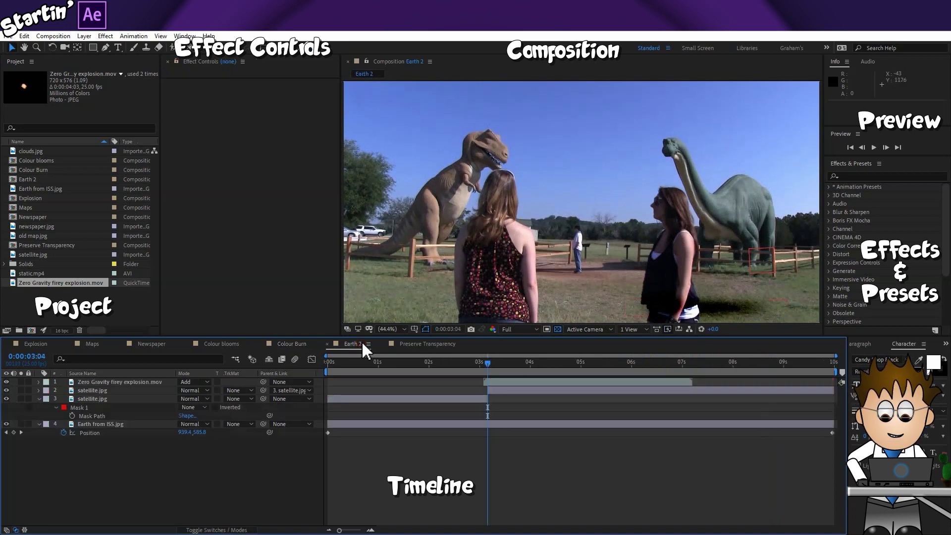
pyautogui.press('space')
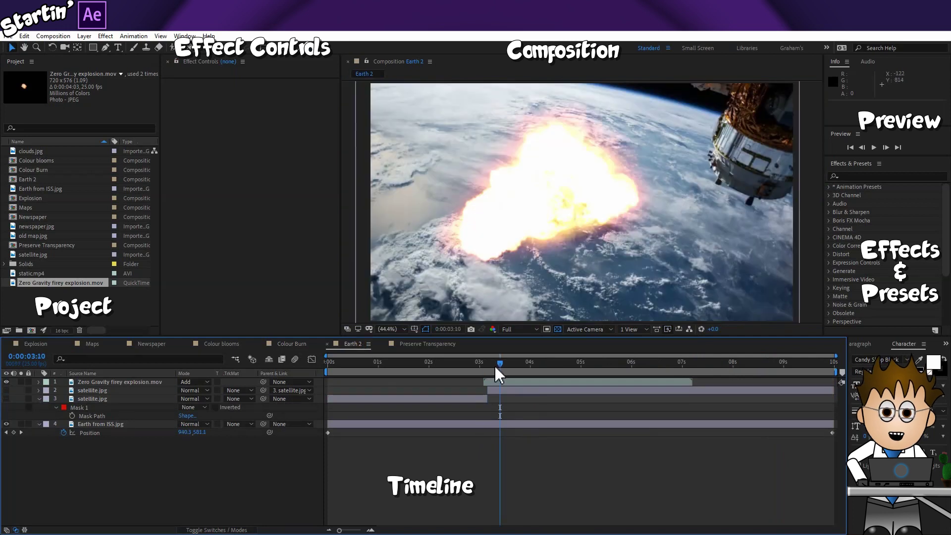
pyautogui.moveTo(494, 364)
pyautogui.mouseDown()
pyautogui.moveTo(631, 362)
pyautogui.moveTo(449, 363)
pyautogui.moveTo(569, 361)
pyautogui.moveTo(485, 366)
pyautogui.mouseUp()
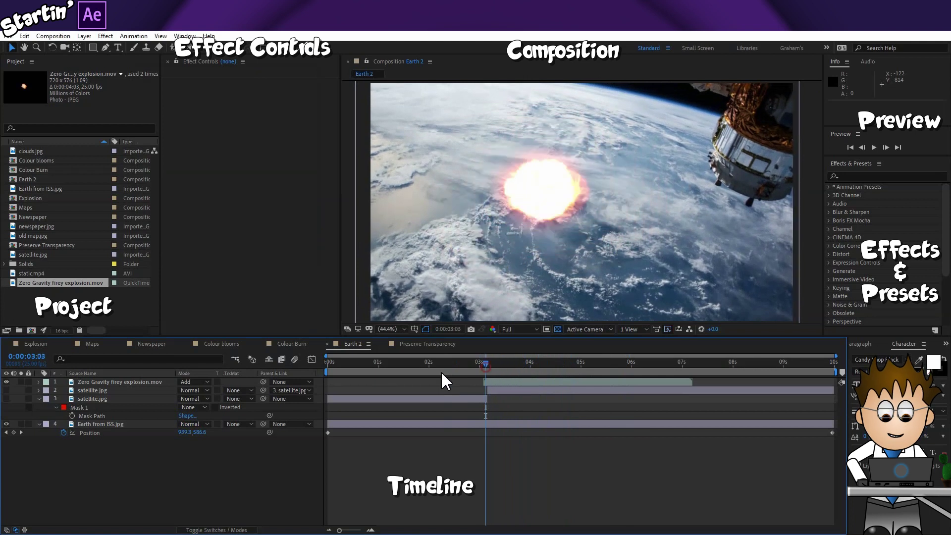
pyautogui.click(7, 399)
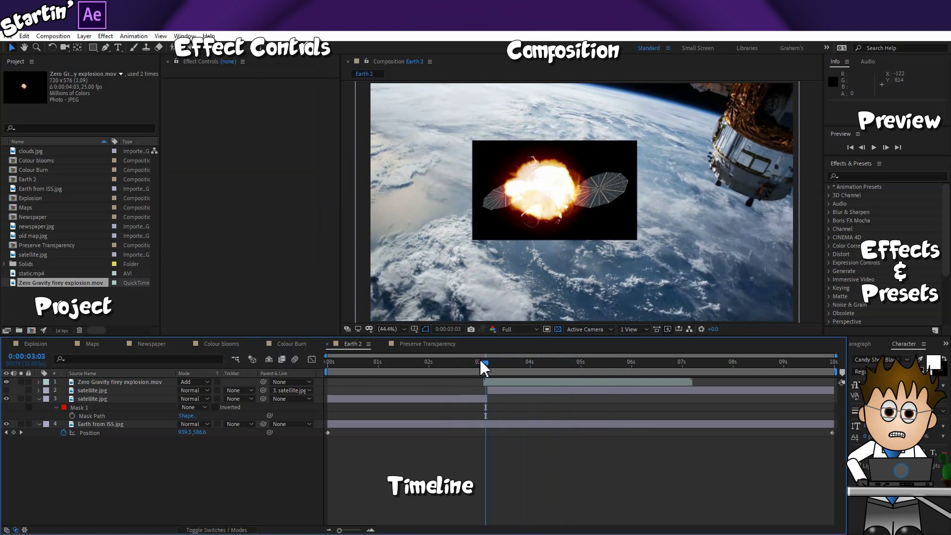
pyautogui.moveTo(481, 361); pyautogui.dragTo(453, 369)
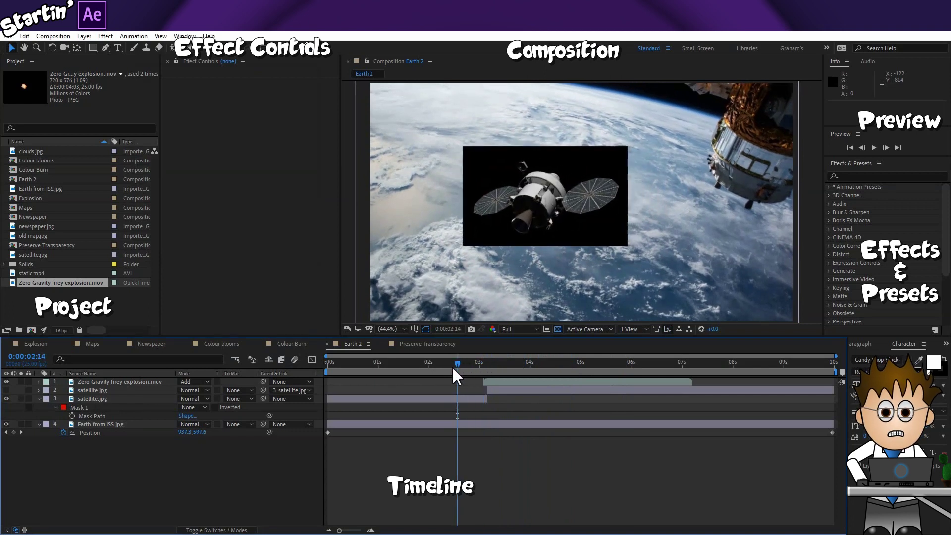
# Try Screen on satellite.jpg, set Mask 1 to Add, restore Normal, and preview Earth 2
pyautogui.click(191, 398)
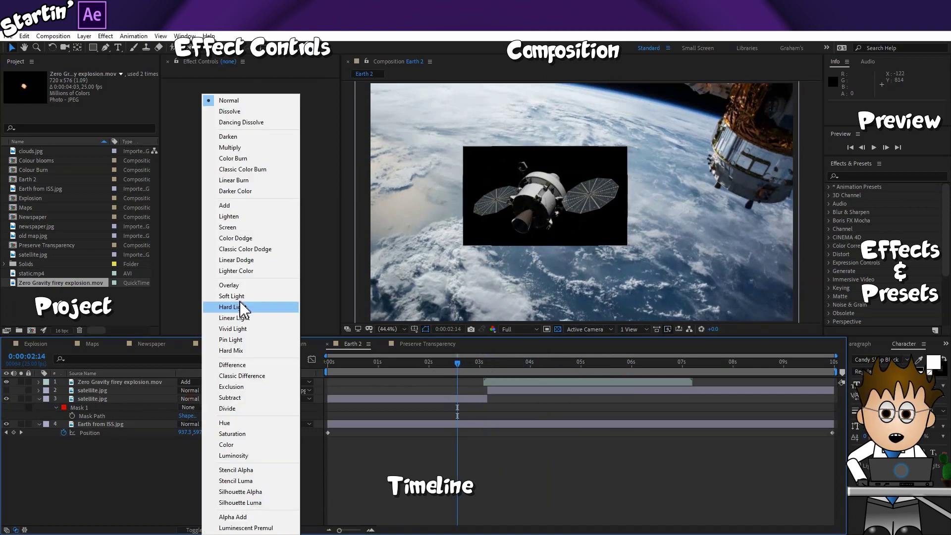
pyautogui.click(249, 228)
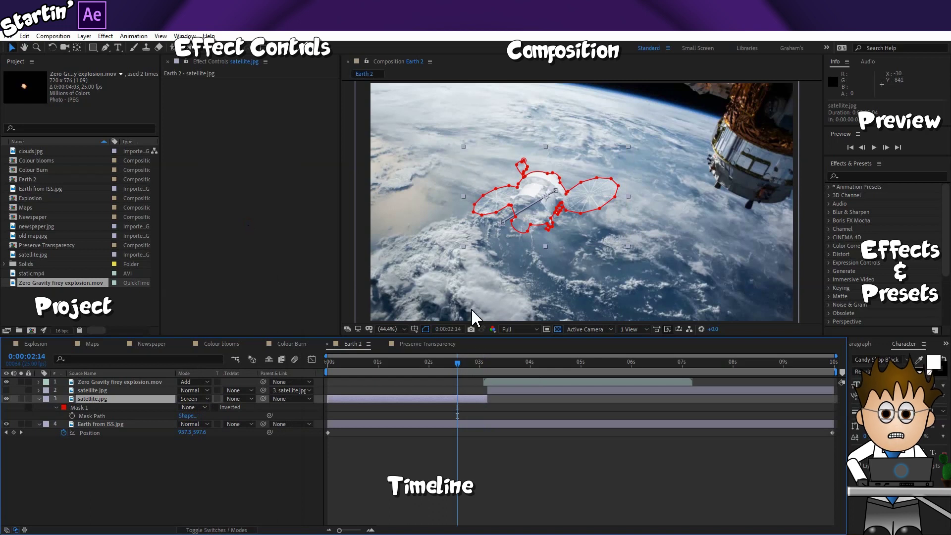
pyautogui.click(201, 409)
pyautogui.click(218, 429)
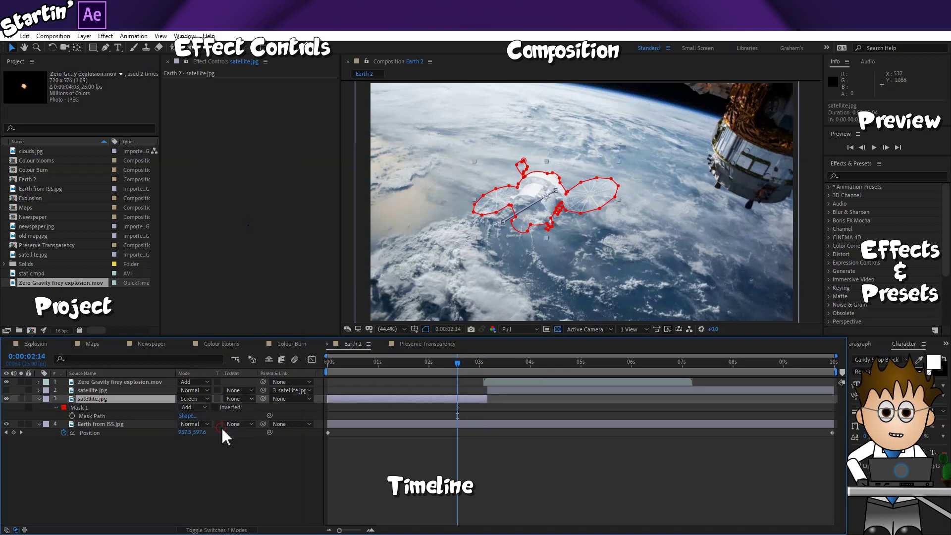
pyautogui.click(203, 399)
pyautogui.click(251, 100)
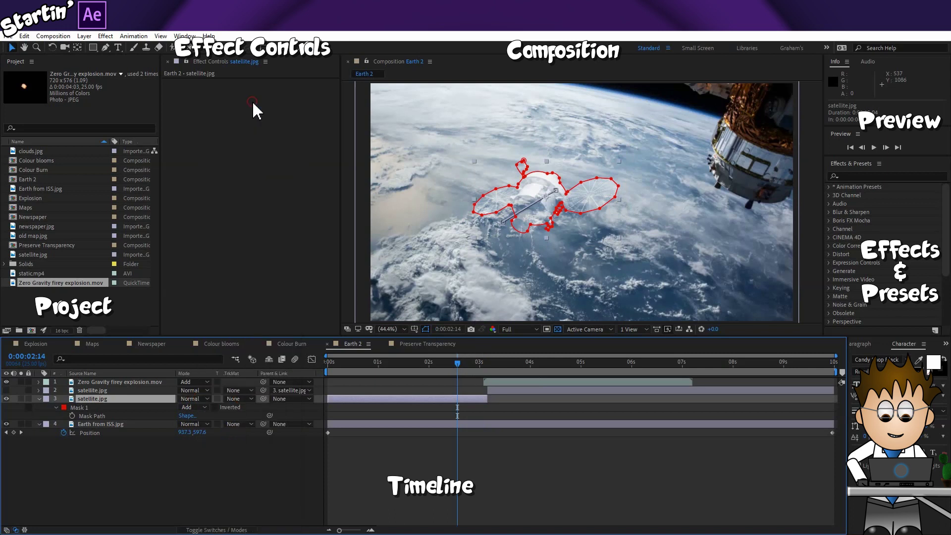
pyautogui.click(139, 464)
pyautogui.press('space')
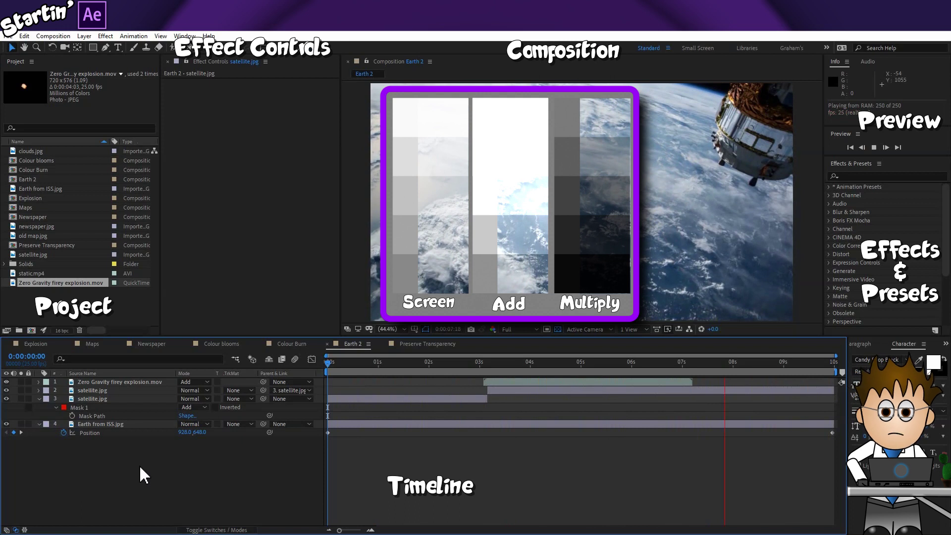
# Reveal clouds.jpg and enable Preserve Underlying Transparency so clouds fill only the Startin' letters
pyautogui.click(220, 391)
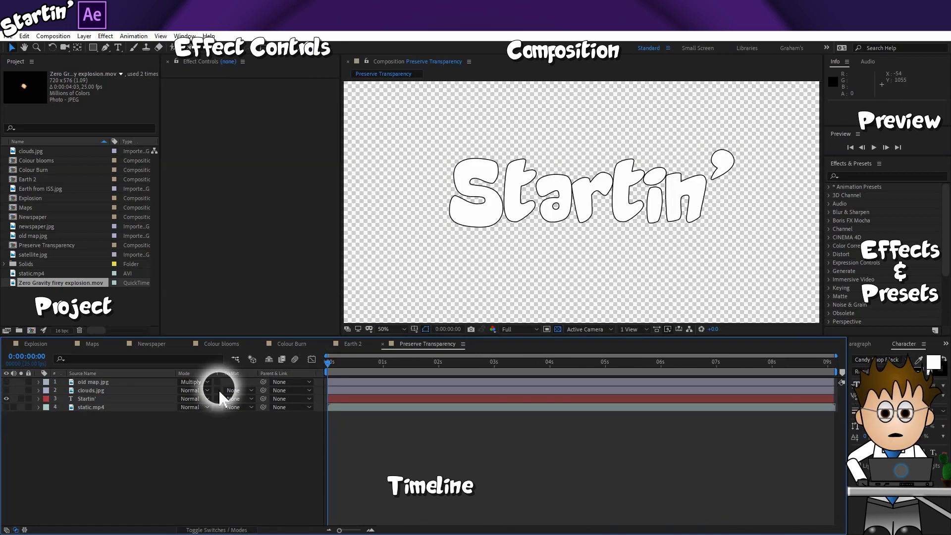
pyautogui.click(91, 390)
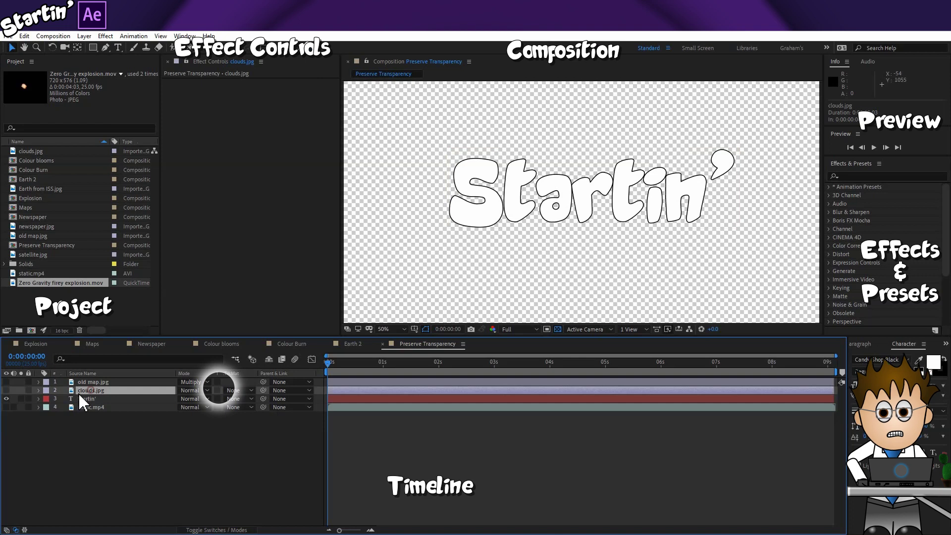
pyautogui.click(7, 391)
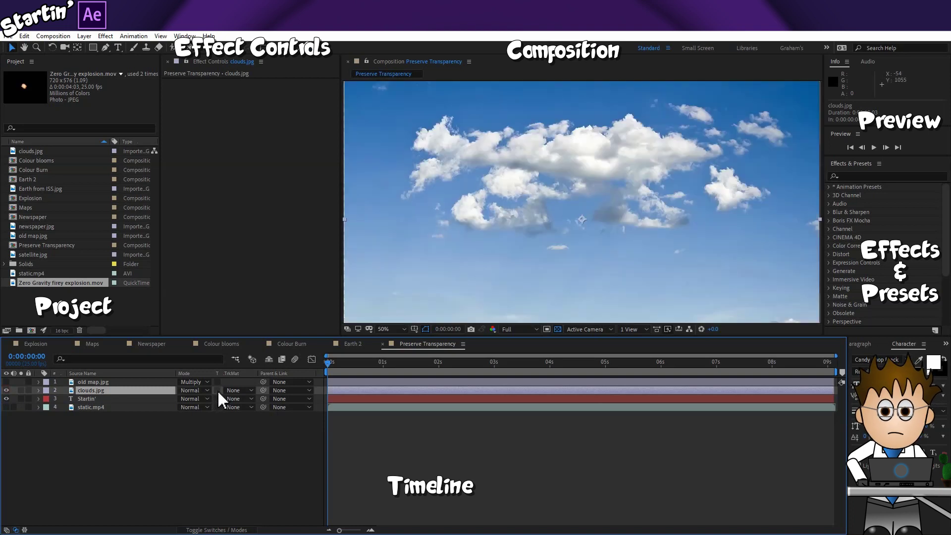
pyautogui.click(218, 390)
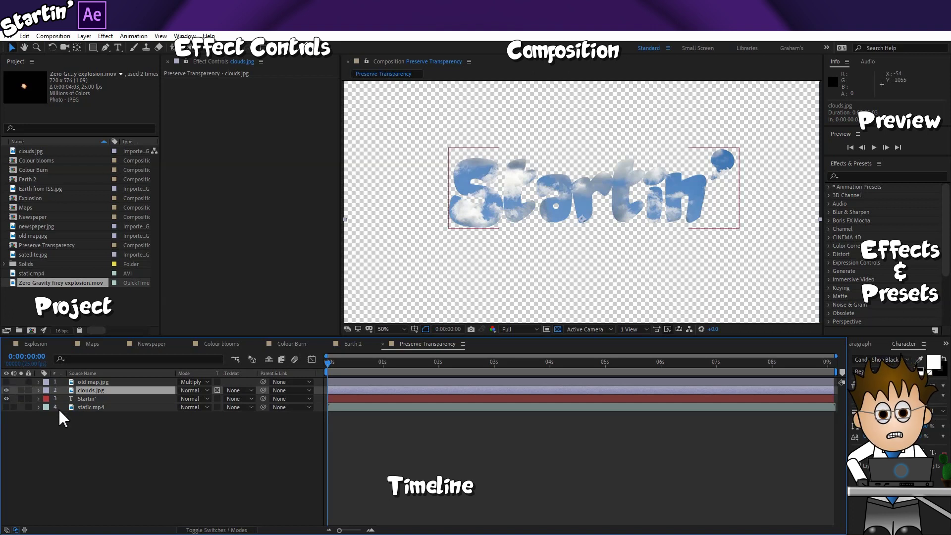
# Show old map.jpg and enable its Preserve Transparency (T) switch so the map stays within the cloud-filled Startin' text
pyautogui.click(6, 381)
pyautogui.click(216, 381)
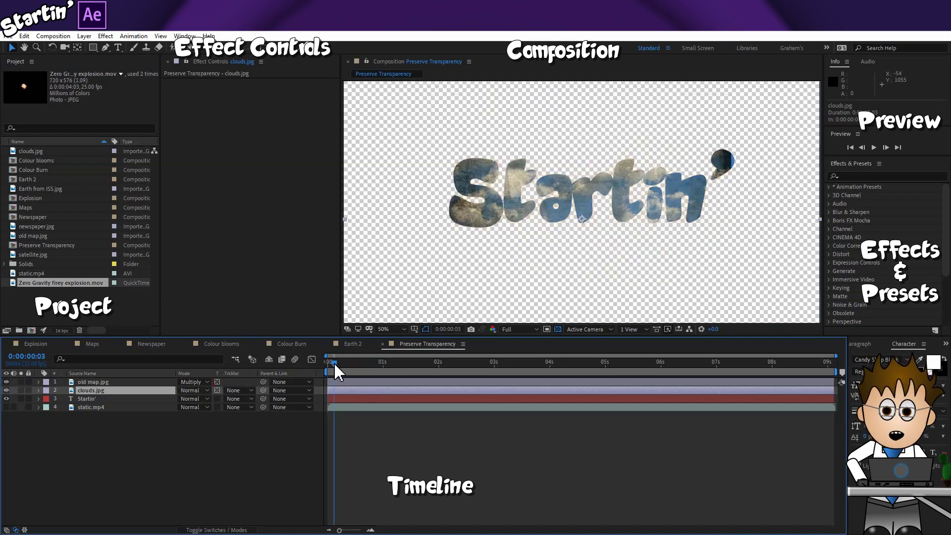
pyautogui.keyDown('ctrl'); pyautogui.click(359, 399); pyautogui.keyUp('ctrl')
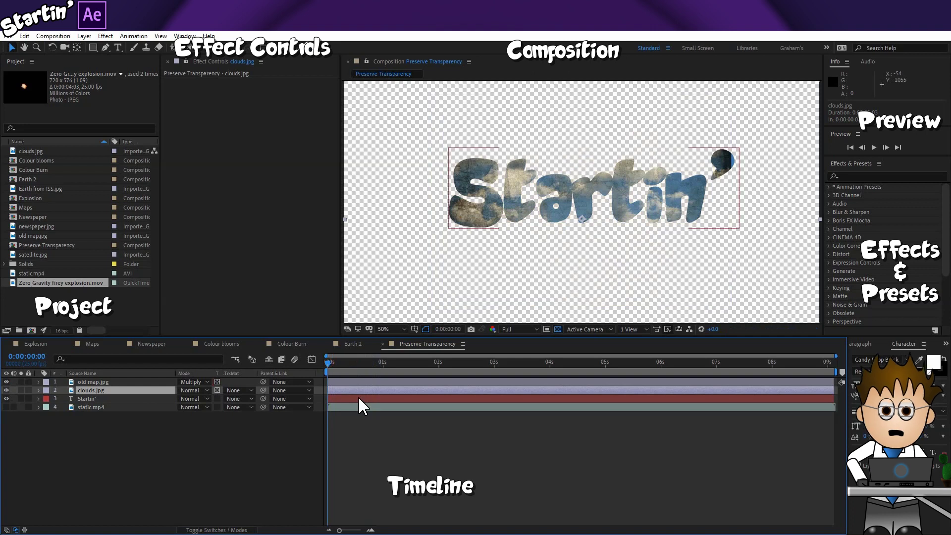
# Make static.mp4 visible, checking the result with the transparency grid off, then turning it back on
pyautogui.click(557, 329)
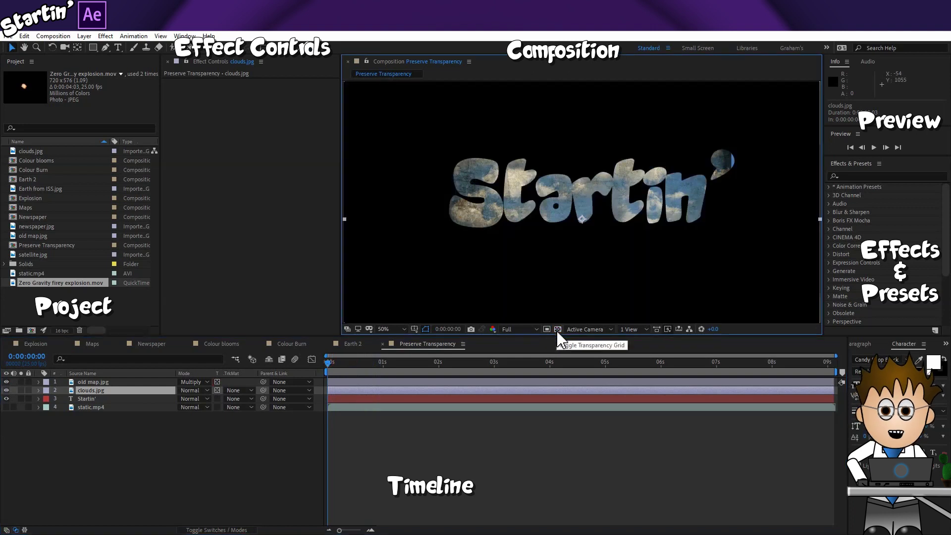
pyautogui.click(7, 407)
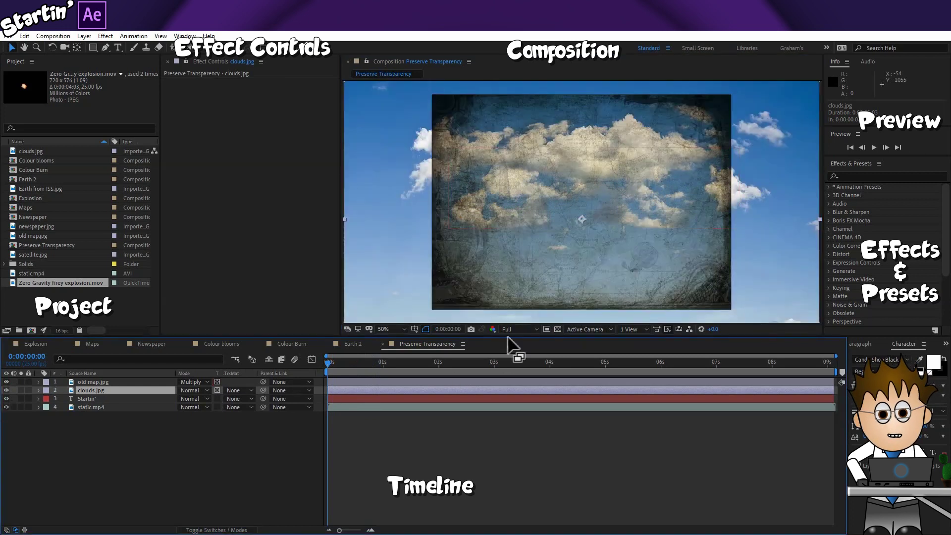
pyautogui.click(557, 329)
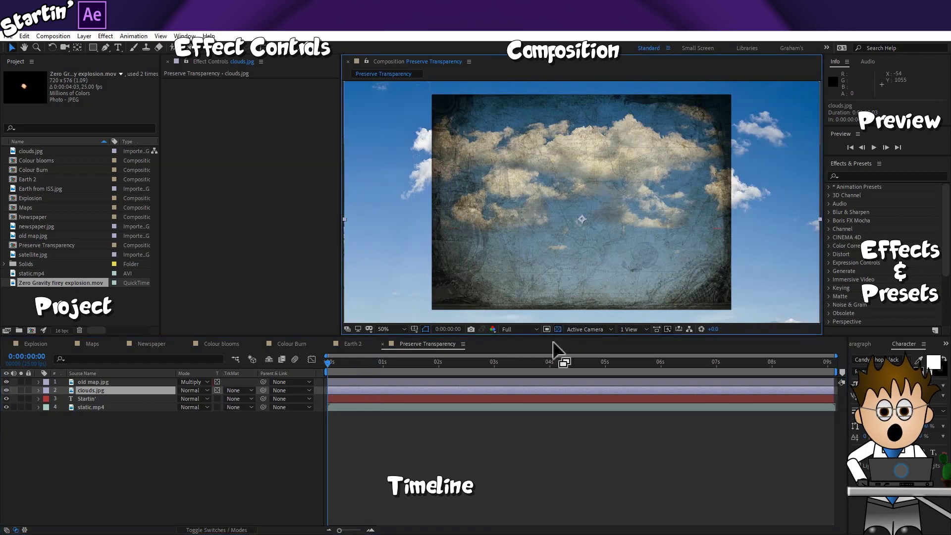